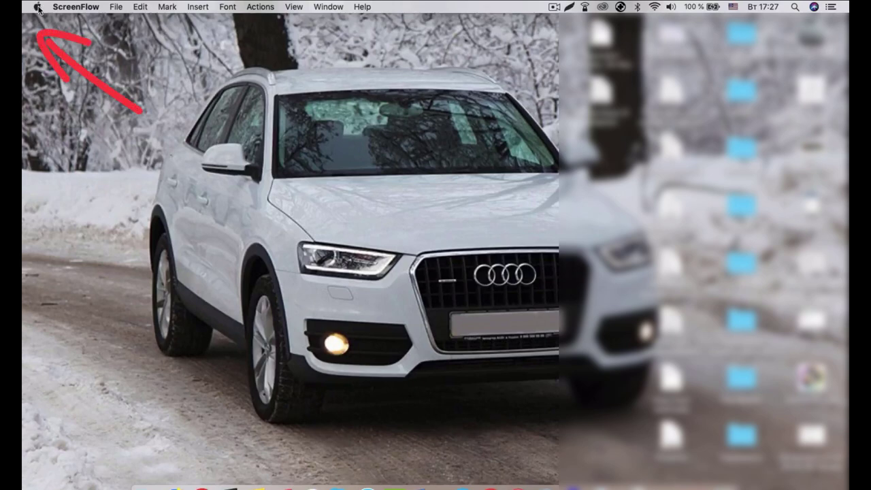
# Step: Open the About This Mac information and show the storage overview of the Macintosh HD disk
pyautogui.click(37, 7)
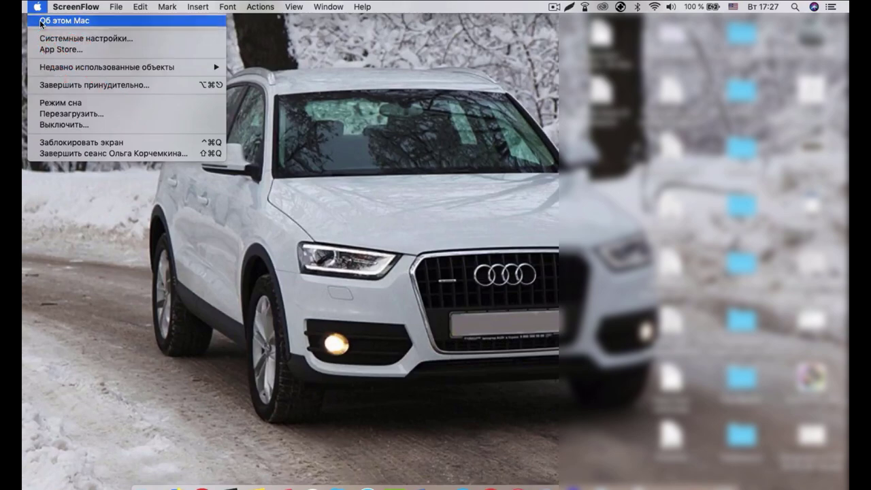
pyautogui.click(42, 22)
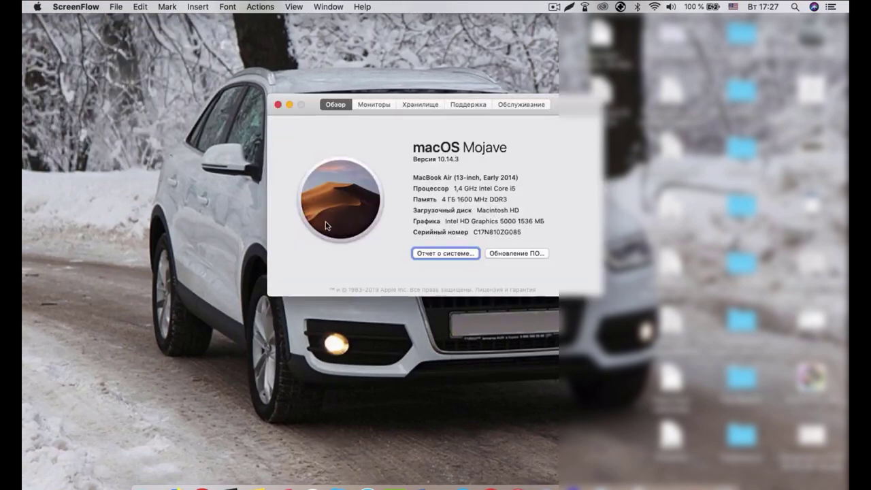
pyautogui.click(37, 8)
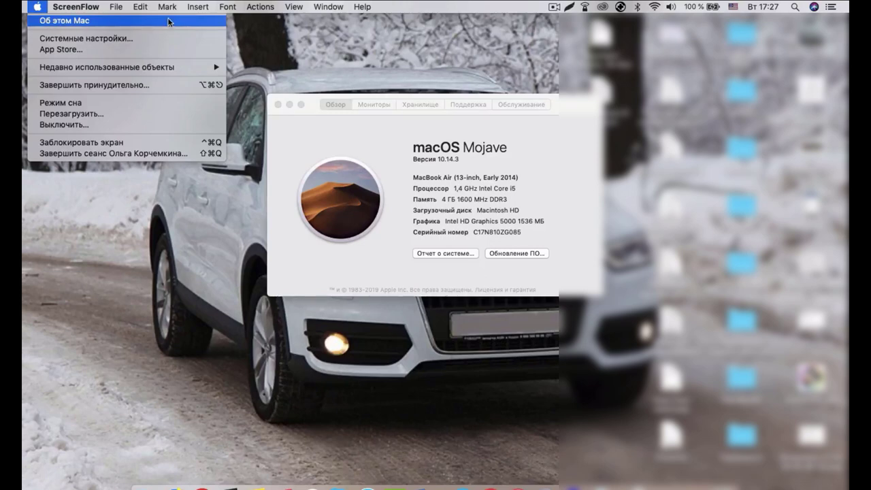
pyautogui.click(222, 342)
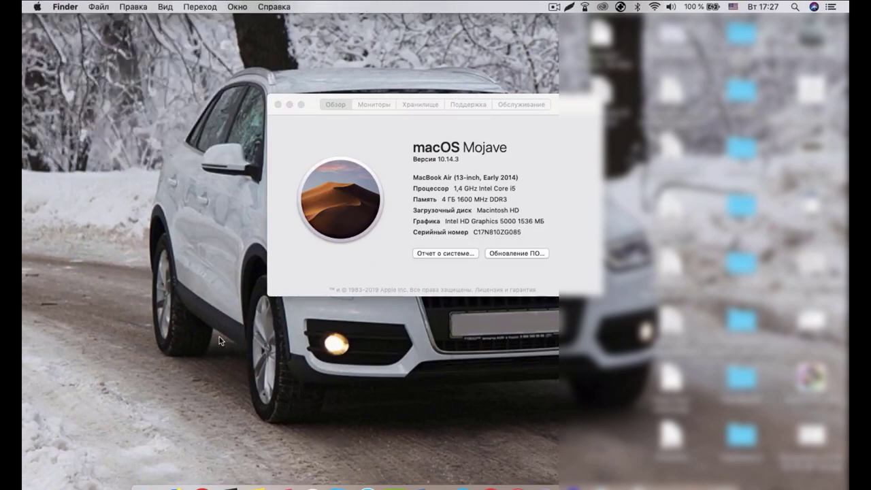
pyautogui.click(420, 106)
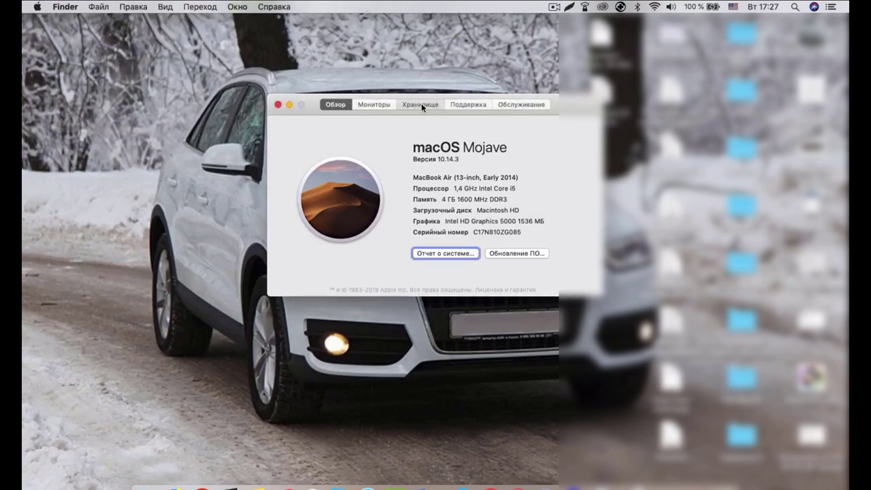
pyautogui.click(421, 106)
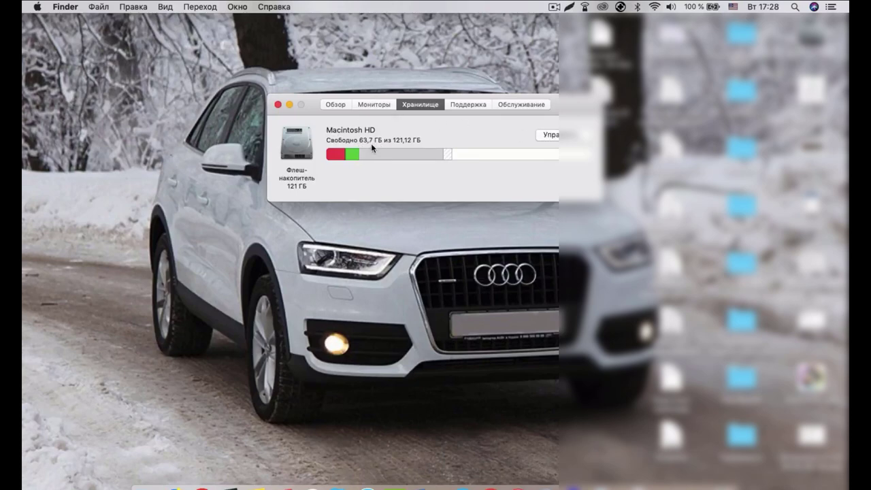
# Step: Open storage management and examine the largest files in the Документы category
pyautogui.click(552, 135)
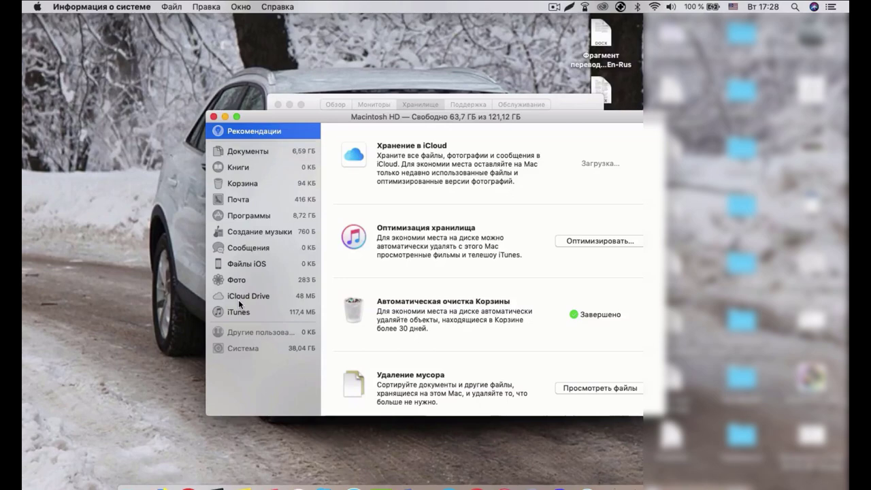
pyautogui.click(257, 160)
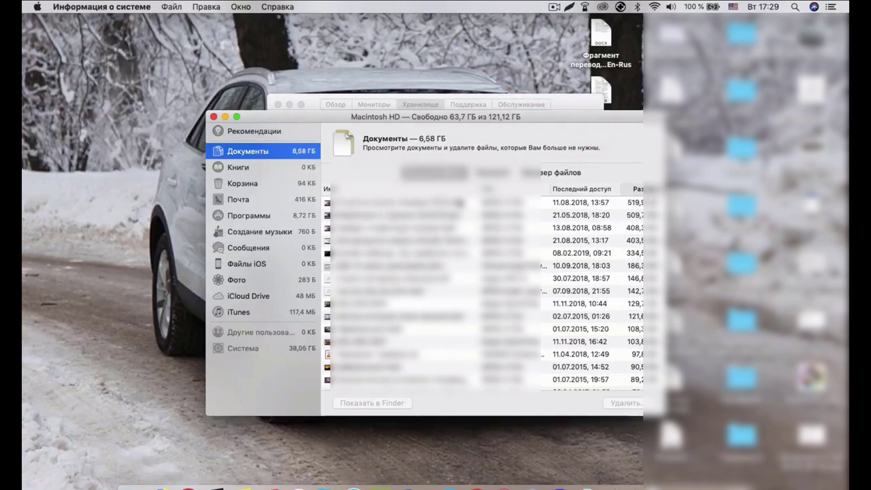
pyautogui.click(424, 204)
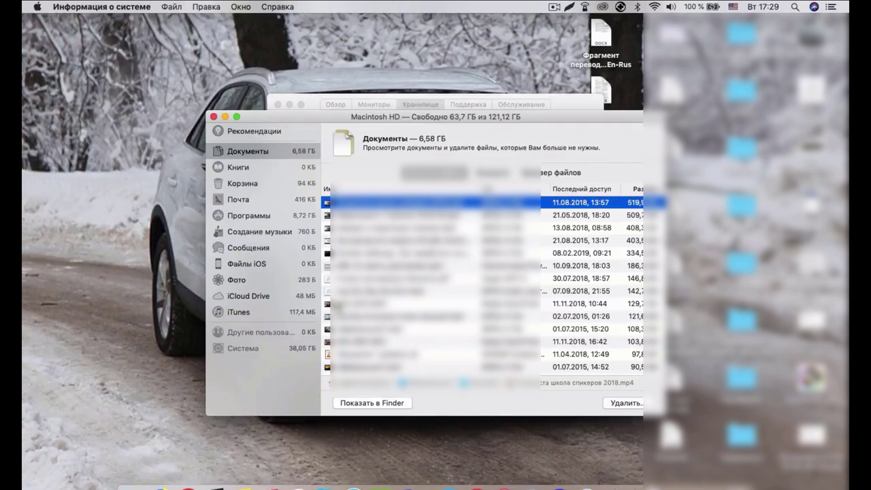
pyautogui.click(249, 152)
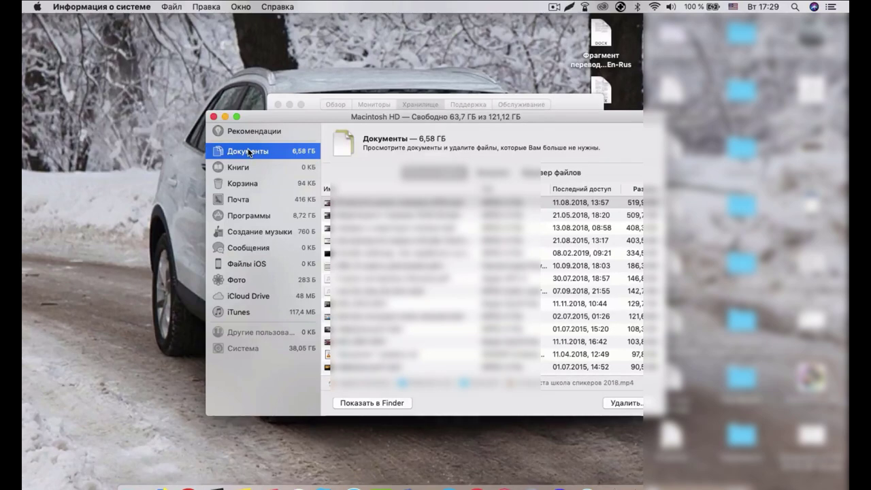
# Step: Examine the installed applications in the Программы category and close both storage windows
pyautogui.click(243, 218)
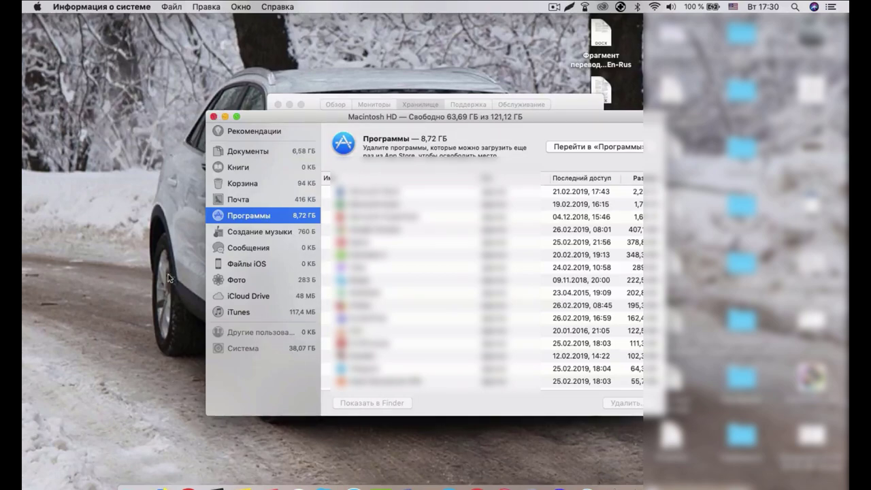
pyautogui.click(213, 117)
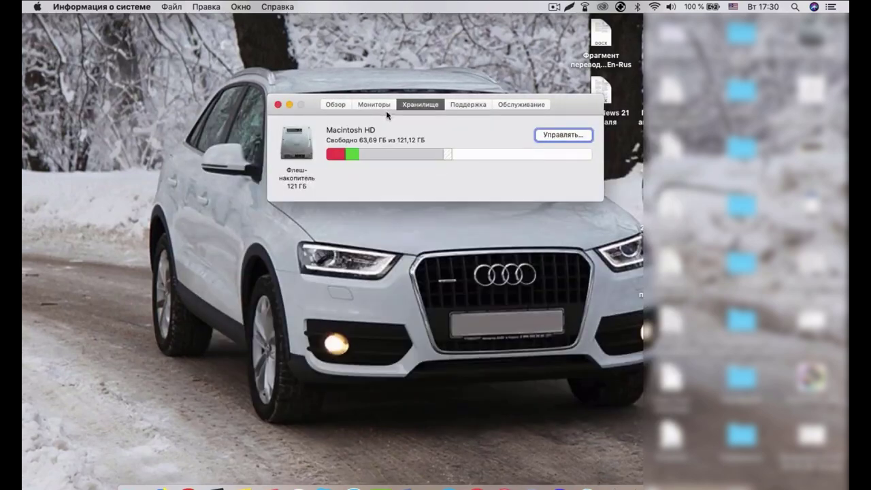
pyautogui.click(279, 106)
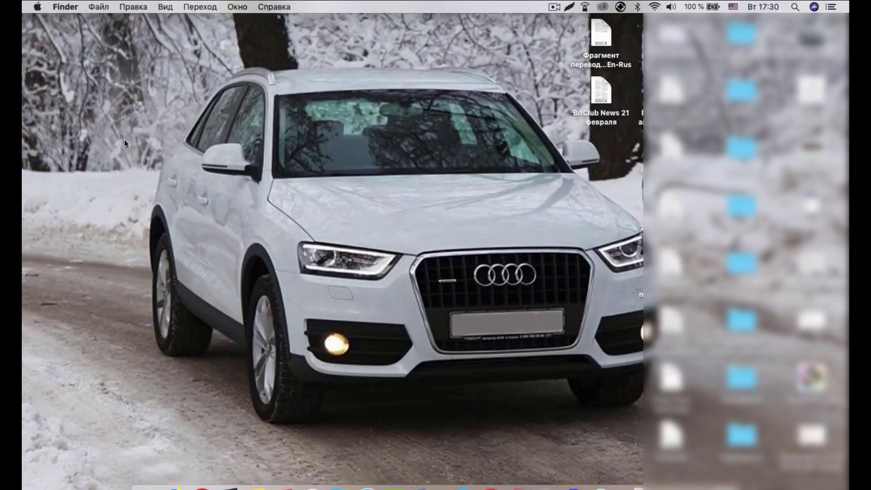
# Step: Open the user's hidden Библиотеки folder in Finder and group its contents by size
pyautogui.click(200, 6)
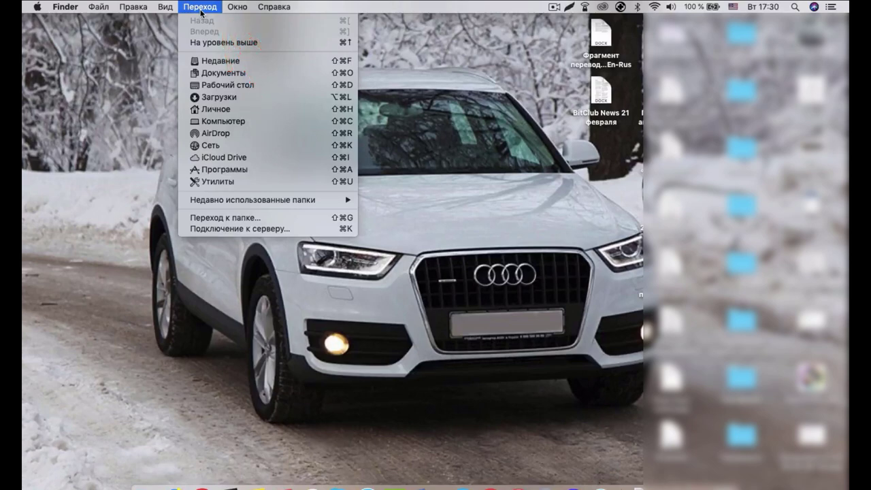
pyautogui.press('alt')
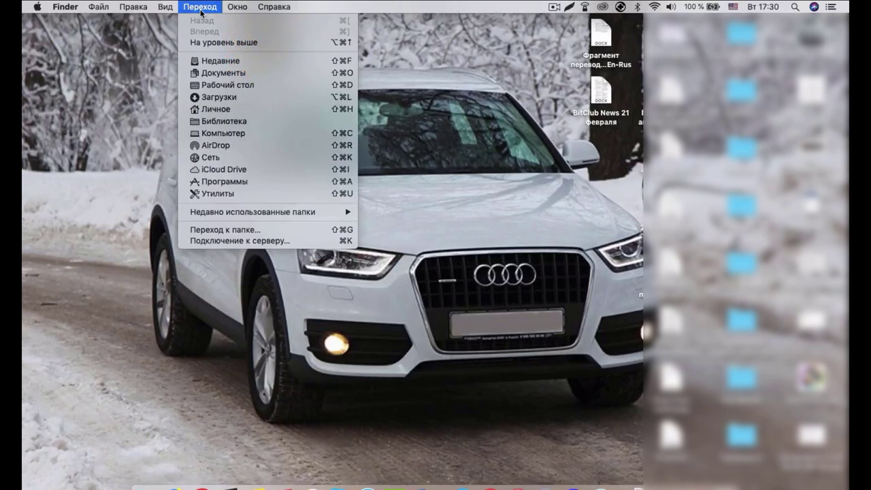
pyautogui.click(235, 122)
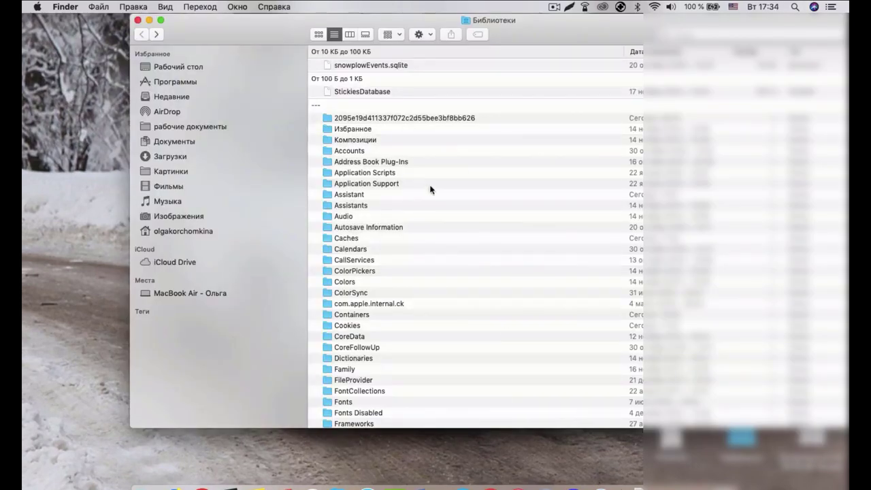
pyautogui.click(394, 34)
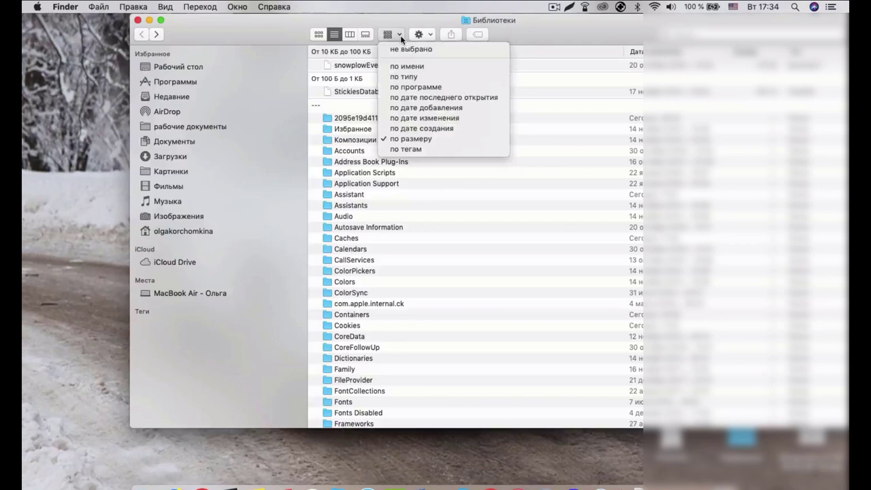
pyautogui.click(405, 139)
# Step: Find the Group Containers folder in the Библиотеки folder and show its properties to check its size
pyautogui.scroll(-5, 466, 281)
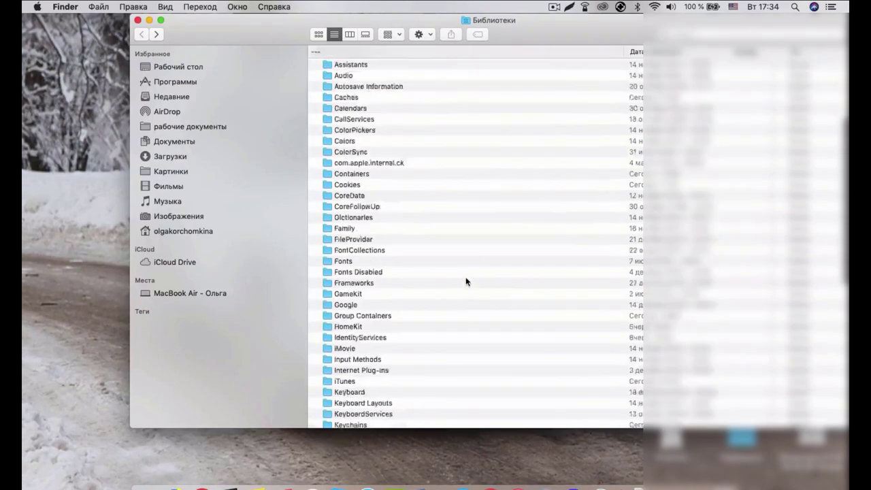
pyautogui.scroll(-10, 467, 281)
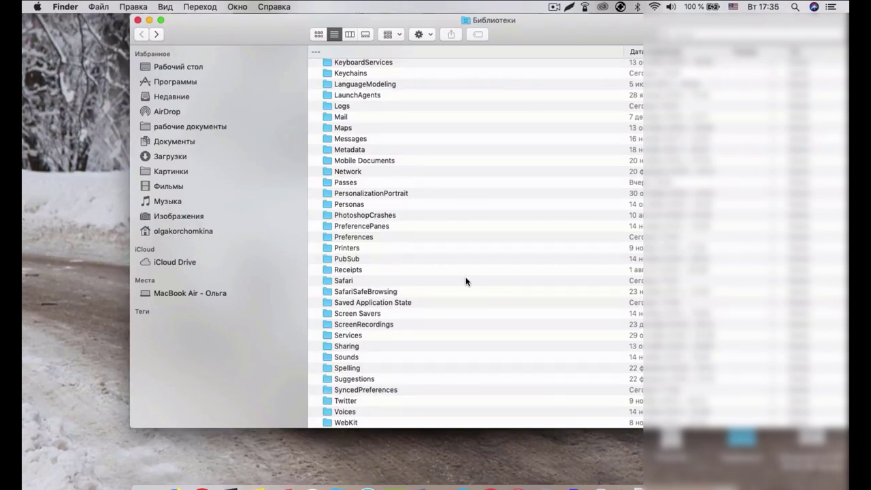
pyautogui.scroll(3, 467, 281)
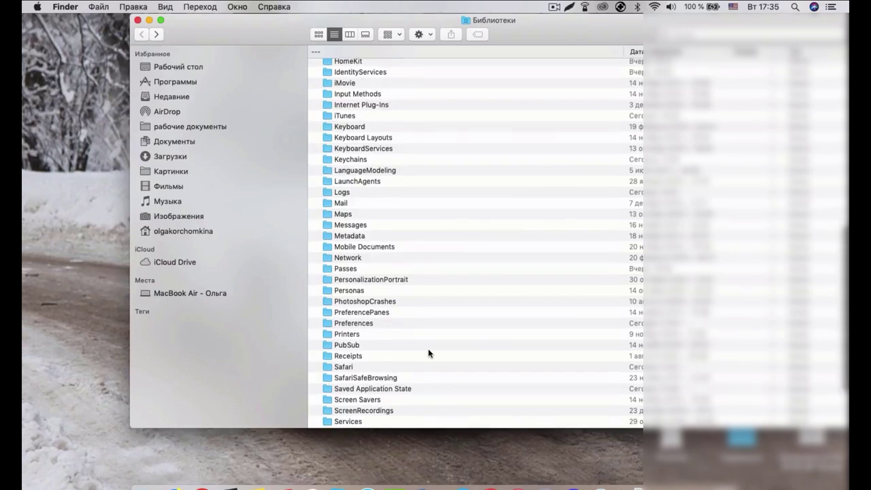
pyautogui.scroll(-1, 429, 351)
pyautogui.scroll(5, 429, 351)
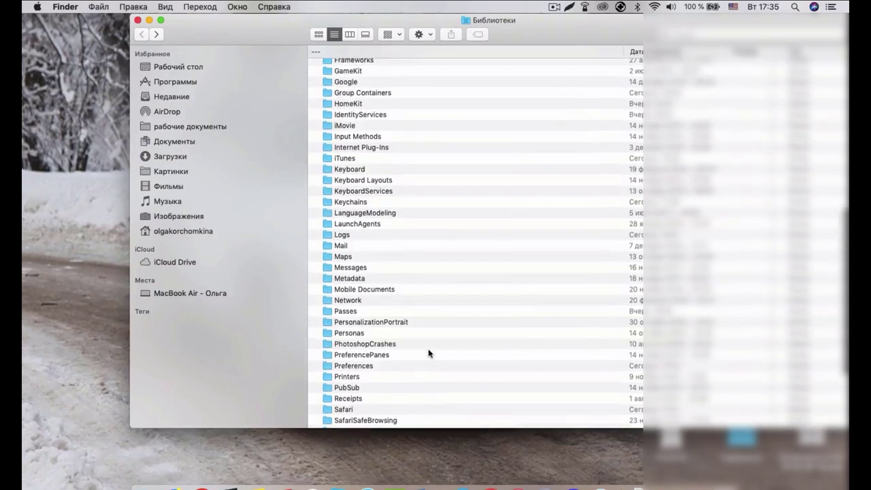
pyautogui.scroll(1, 428, 351)
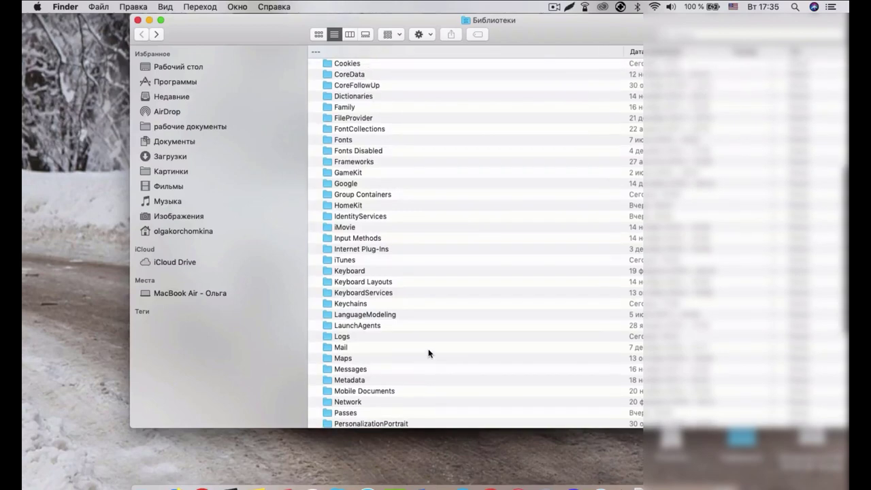
pyautogui.scroll(1, 429, 351)
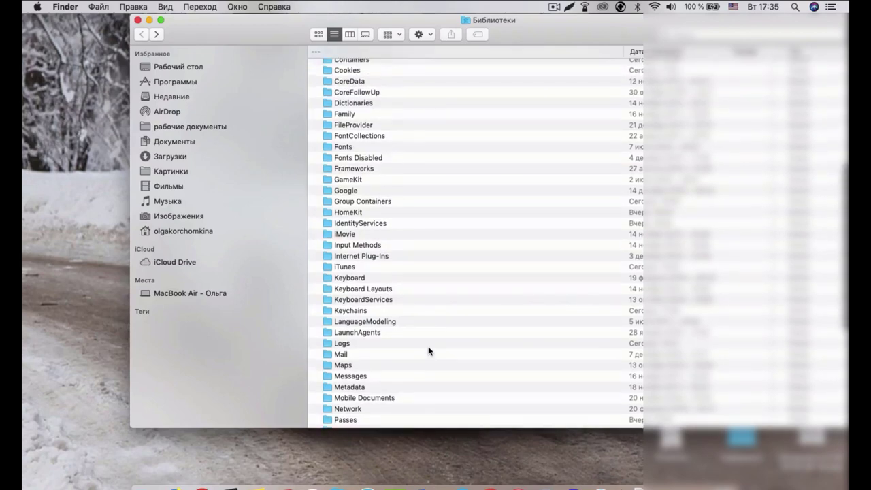
pyautogui.rightClick(380, 201)
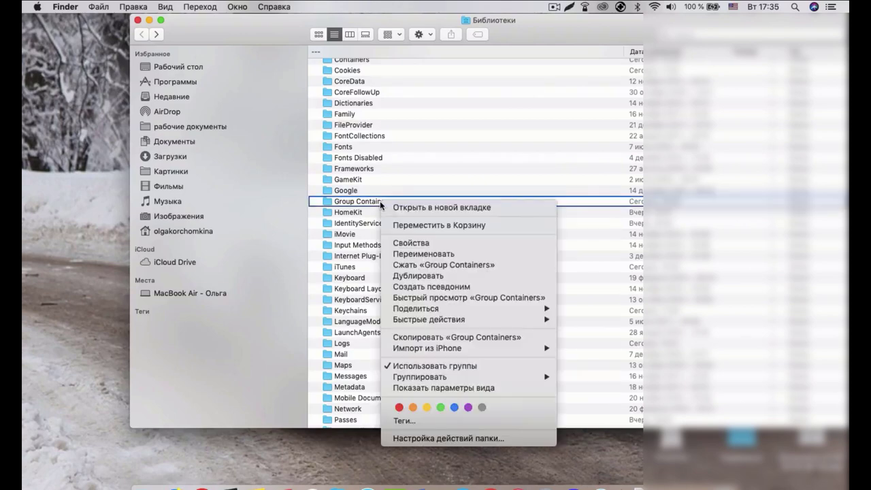
pyautogui.click(409, 245)
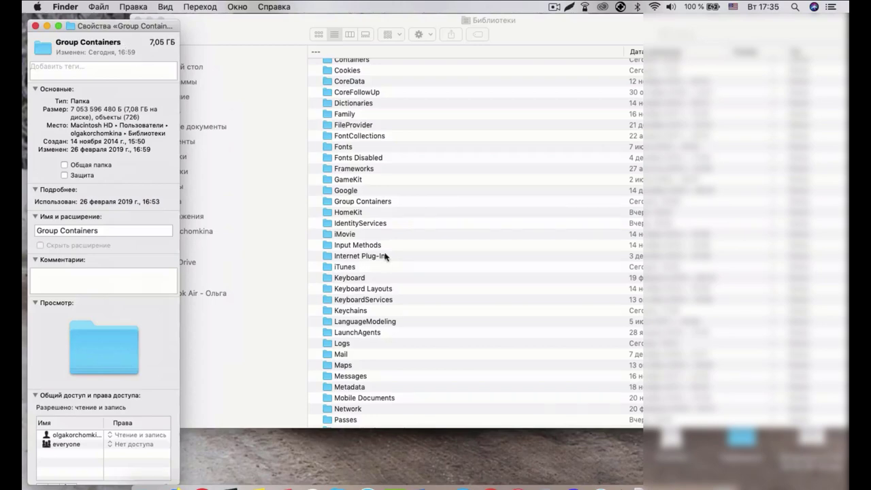
# Step: Open the Group Containers folder and show the properties of all its subfolders to compare their sizes
pyautogui.click(436, 283)
pyautogui.doubleClick(374, 202)
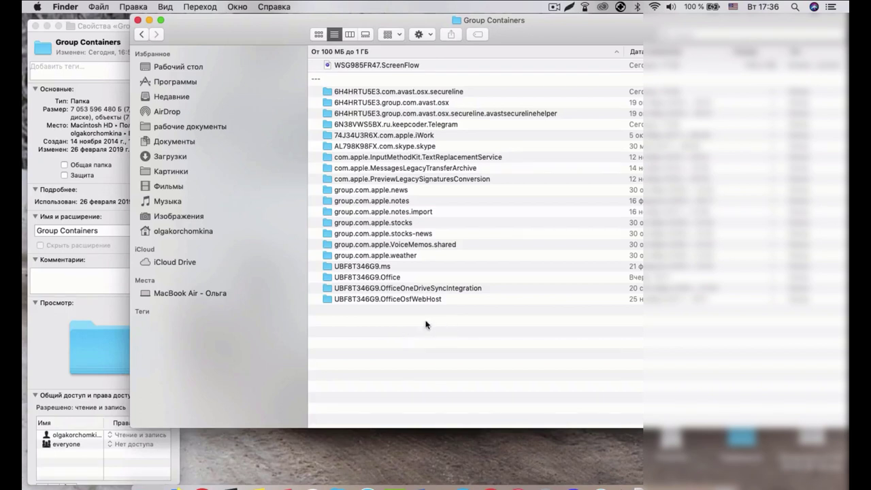
pyautogui.moveTo(332, 322); pyautogui.dragTo(310, 91)
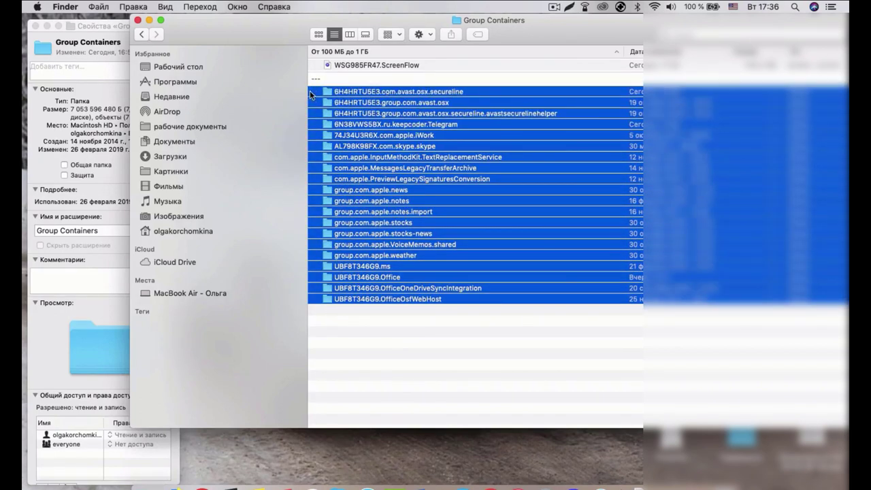
pyautogui.rightClick(429, 194)
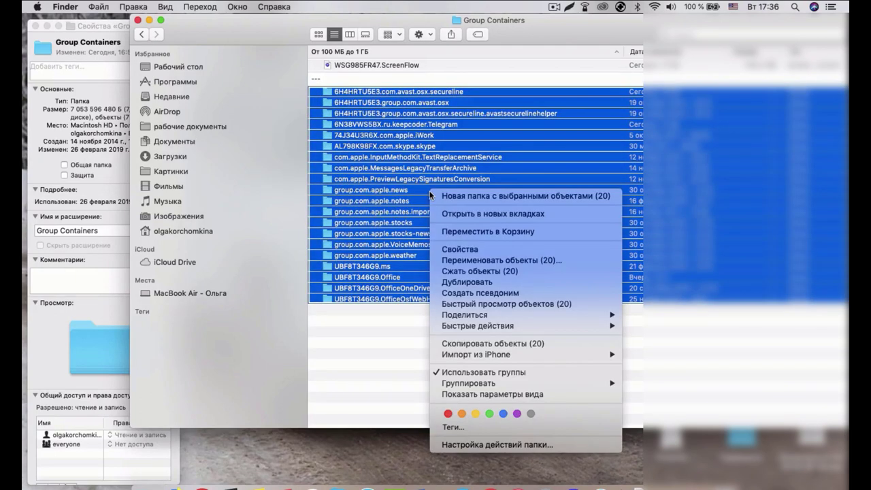
pyautogui.click(454, 250)
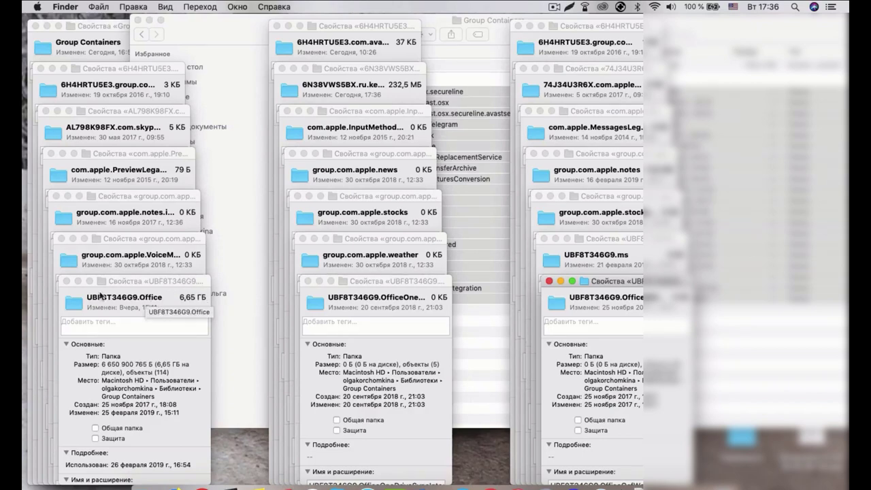
# Step: Close the property windows of all the Group Containers subfolders, keeping the parent folder's properties open, and clear the folder selection
pyautogui.click(66, 281)
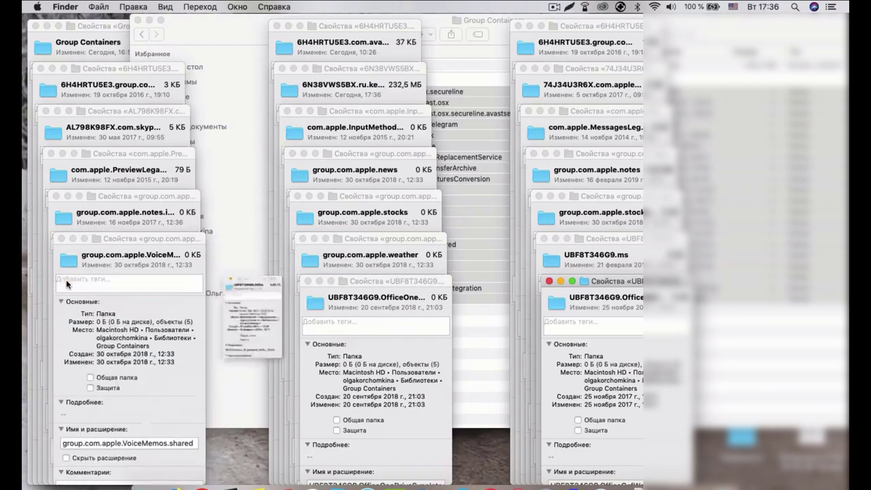
pyautogui.click(61, 238)
pyautogui.click(56, 197)
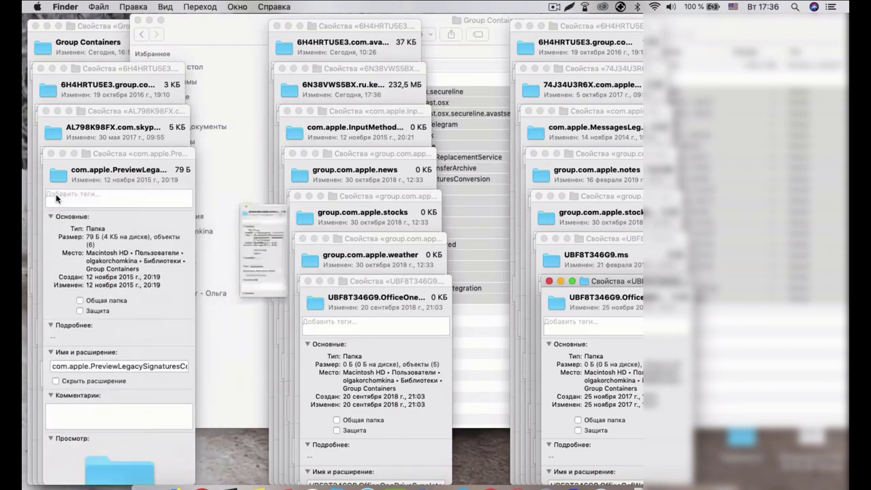
pyautogui.click(52, 154)
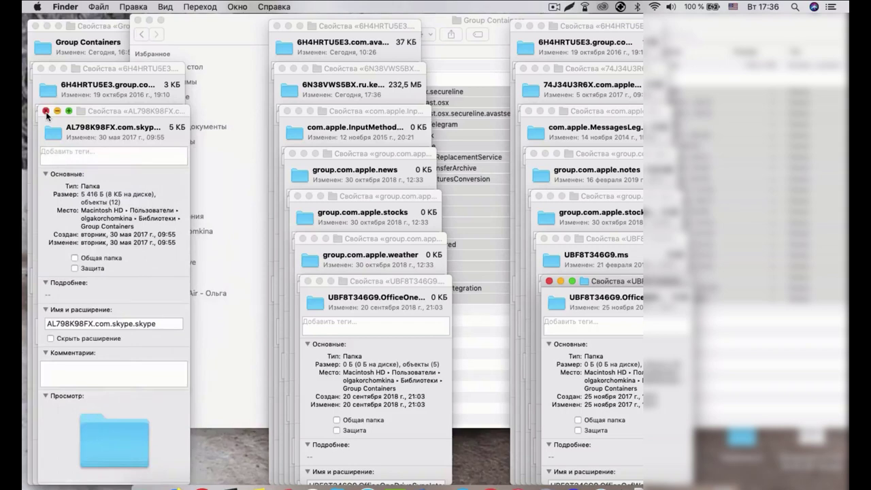
pyautogui.click(46, 111)
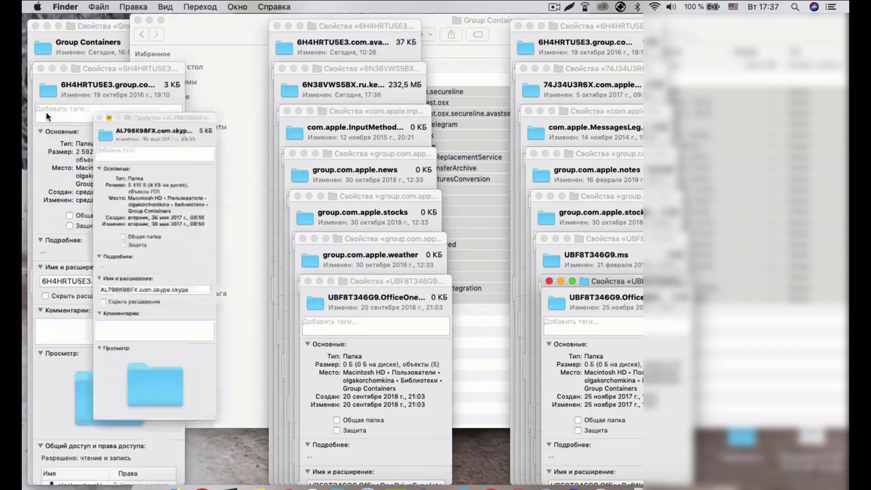
pyautogui.click(41, 69)
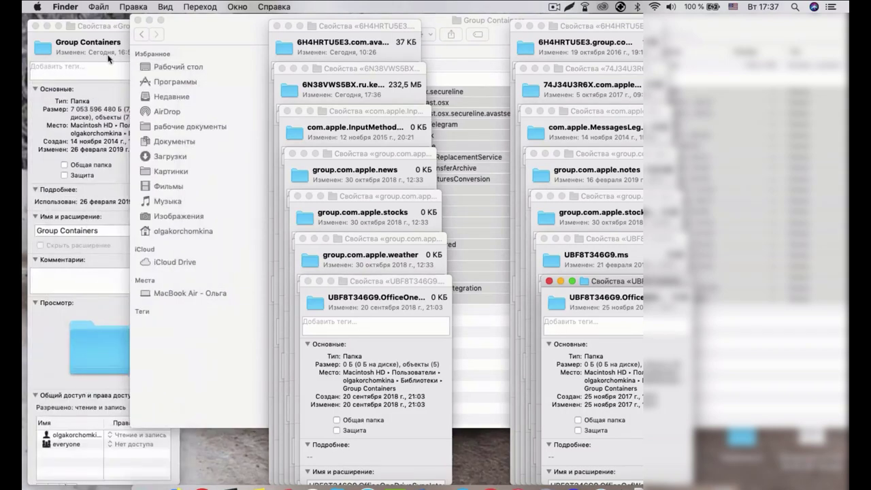
pyautogui.click(519, 26)
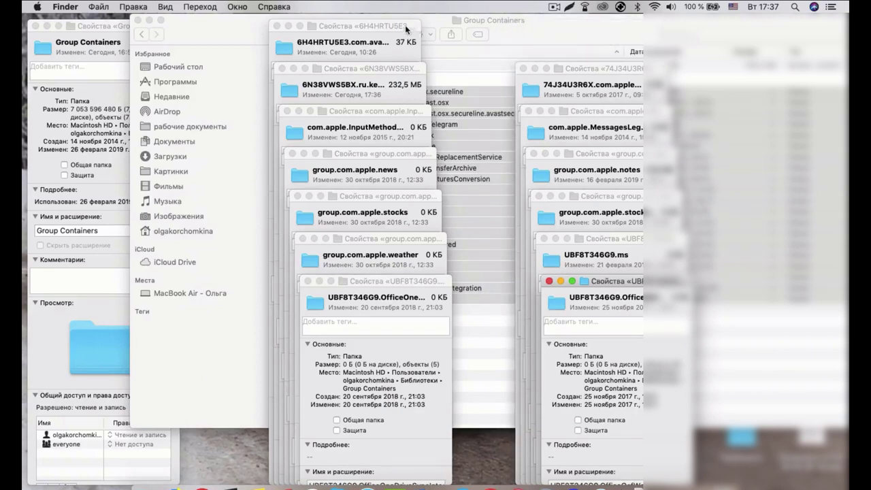
pyautogui.click(277, 26)
pyautogui.click(283, 69)
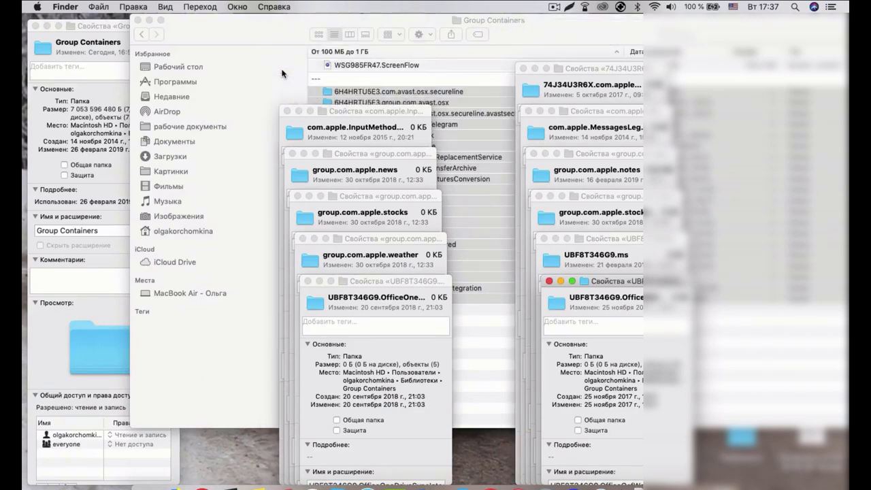
pyautogui.click(287, 111)
pyautogui.click(293, 154)
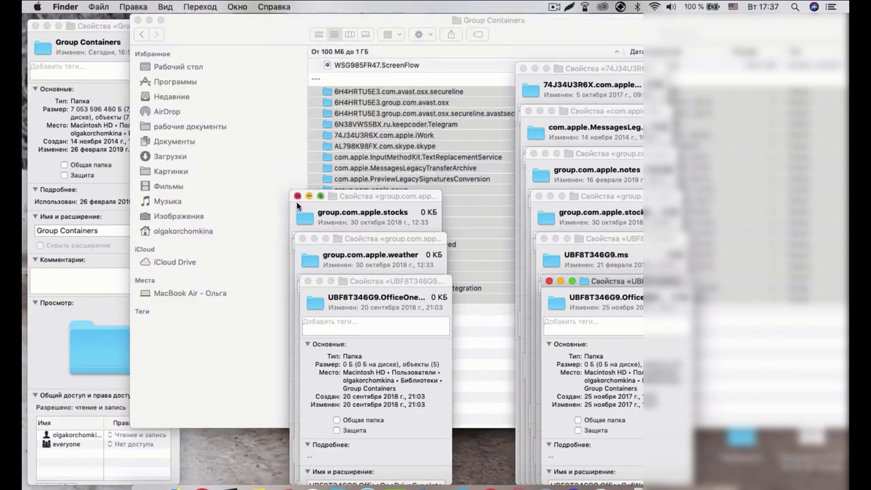
pyautogui.click(298, 197)
pyautogui.click(303, 239)
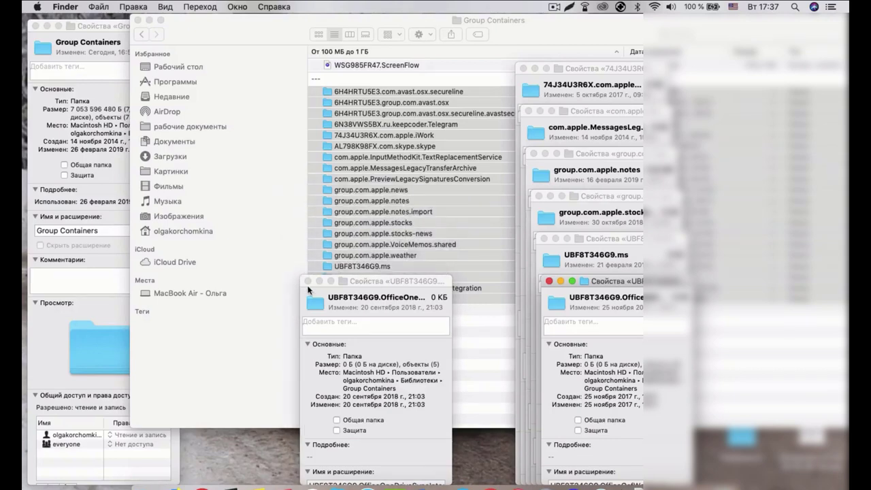
pyautogui.click(308, 281)
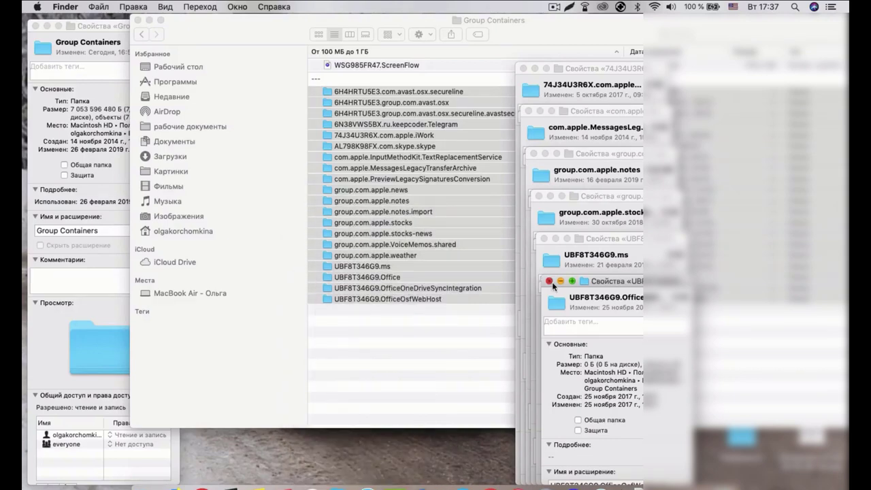
pyautogui.click(549, 281)
pyautogui.click(544, 239)
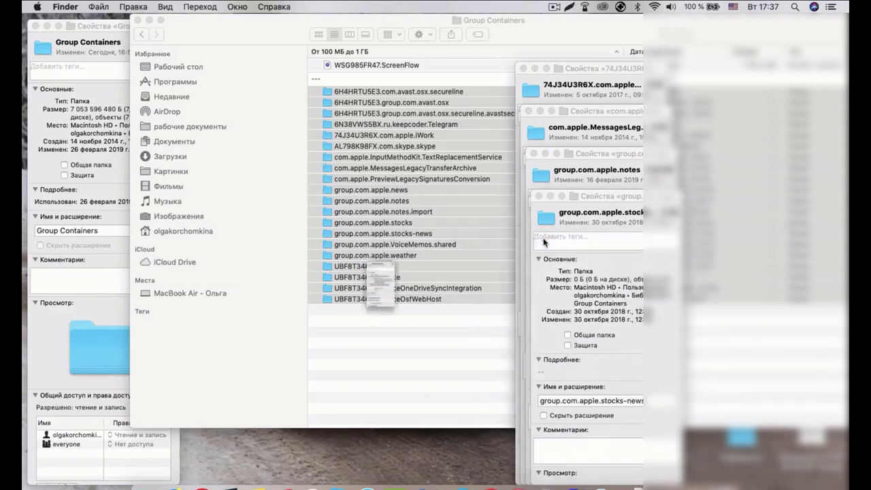
pyautogui.click(539, 196)
pyautogui.click(535, 154)
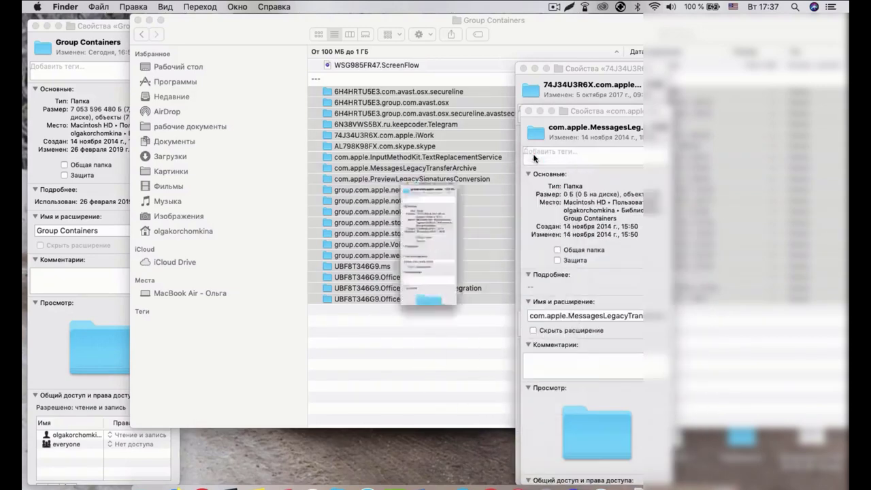
pyautogui.click(528, 111)
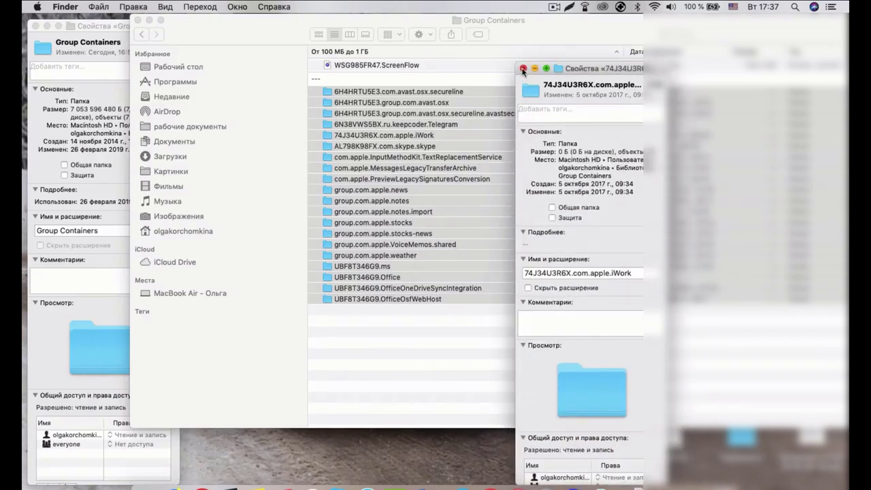
pyautogui.click(524, 69)
pyautogui.click(437, 358)
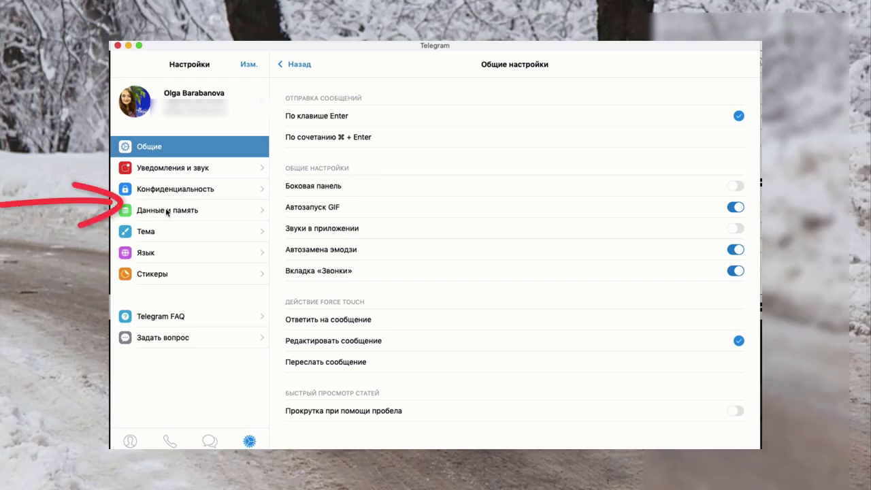
# Step: Switch to Telegram's settings and open Использование памяти under Данные и память
pyautogui.click(165, 211)
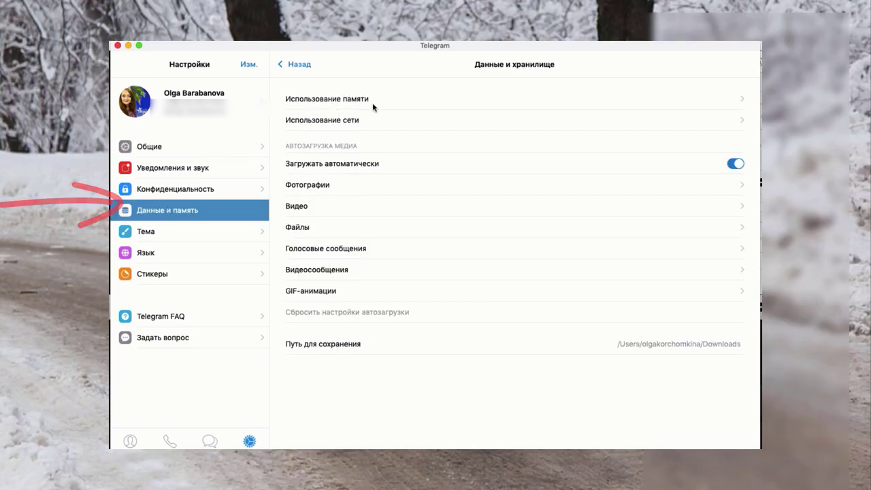
pyautogui.click(330, 100)
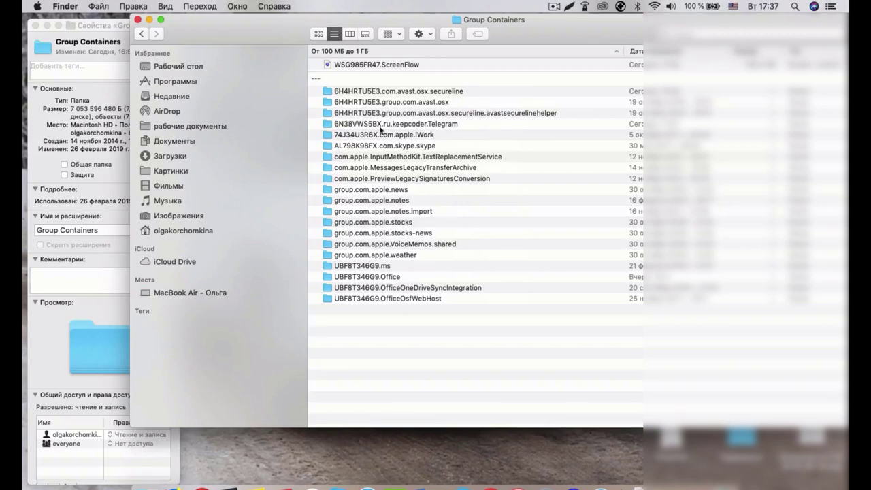
# Step: Check the size of the 6N38VWS5BX.ru.keepcoder.Telegram folder in its Finder properties, and close them
pyautogui.click(412, 127)
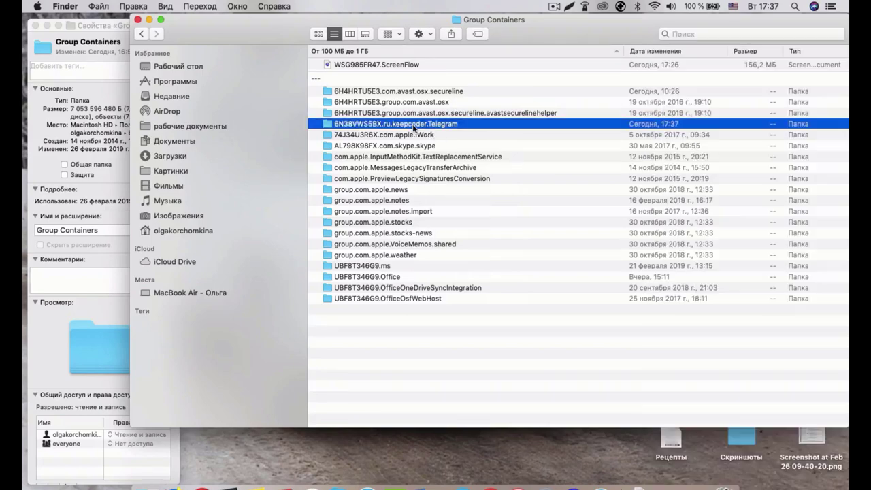
pyautogui.rightClick(413, 127)
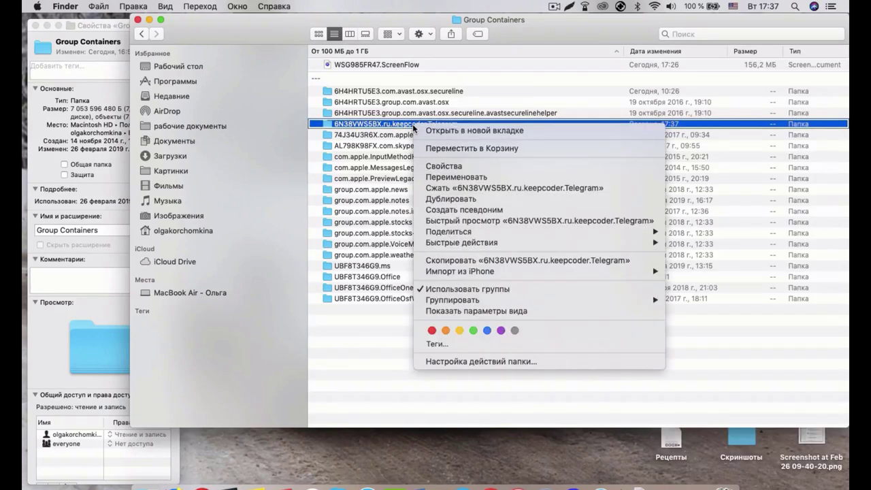
pyautogui.click(439, 167)
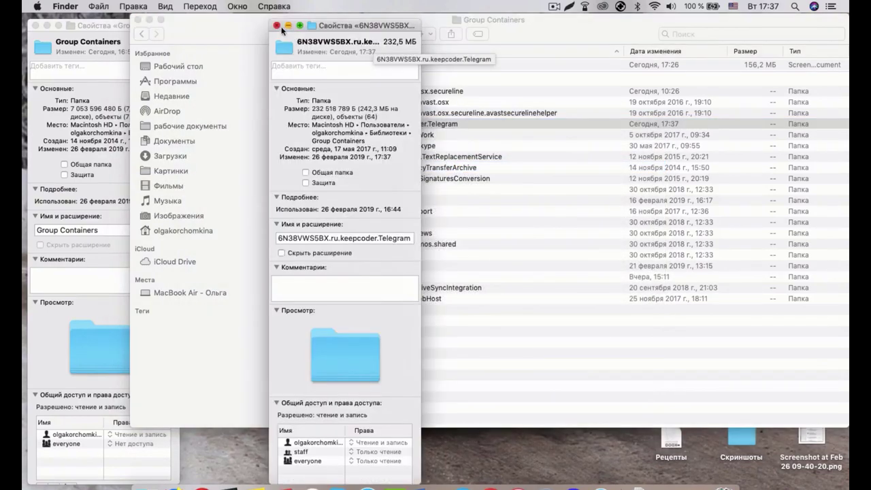
pyautogui.click(277, 25)
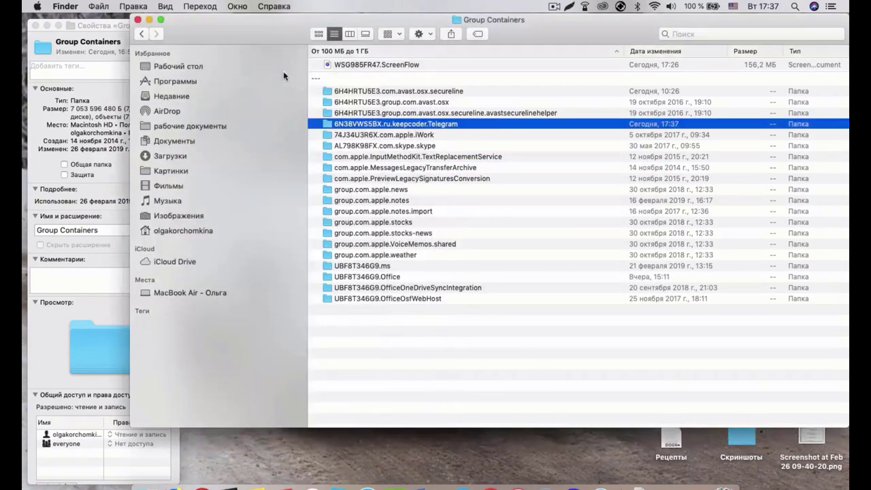
# Step: Reveal the hidden Библиотека entry among Finder's Переход destinations and dismiss the list without opening the folder
pyautogui.click(199, 7)
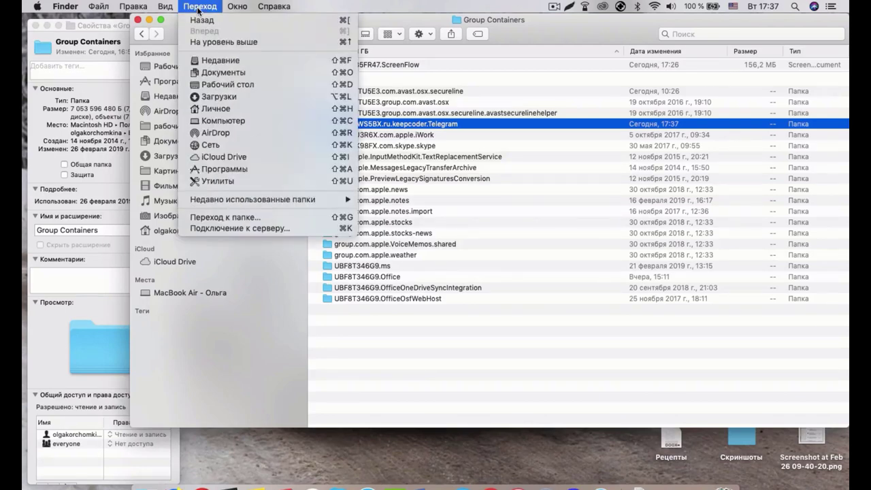
pyautogui.press('alt')
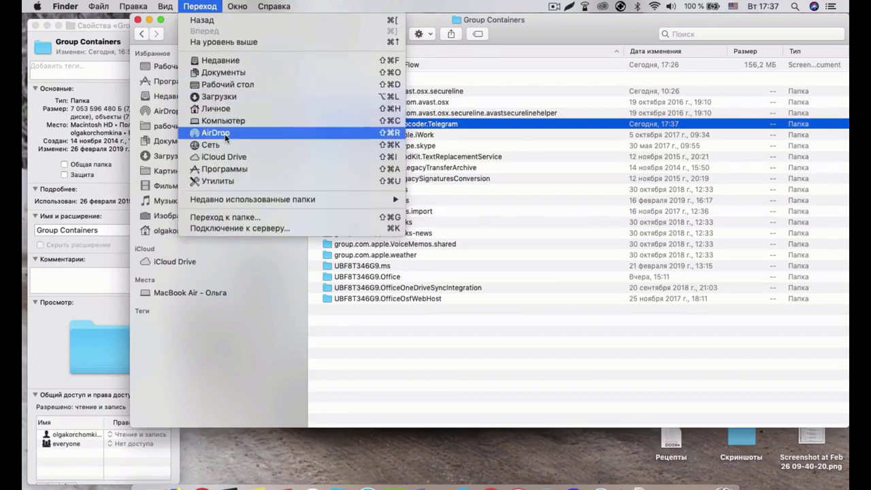
pyautogui.press('alt')
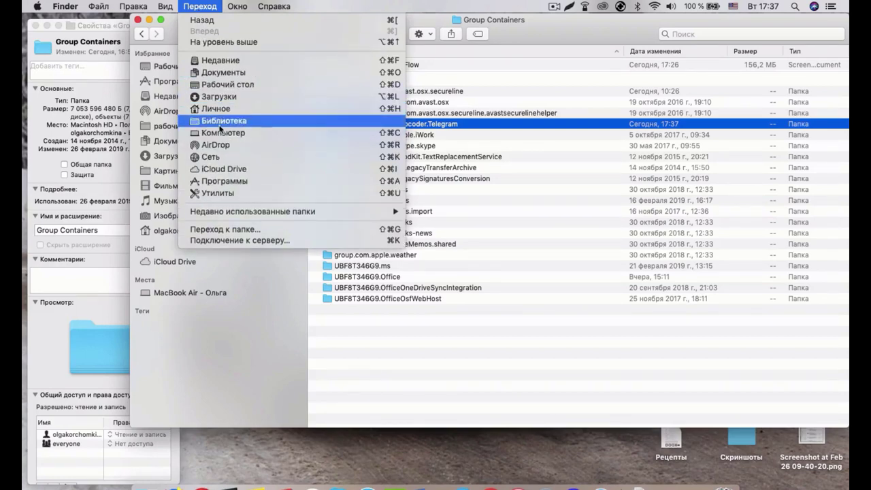
pyautogui.click(335, 358)
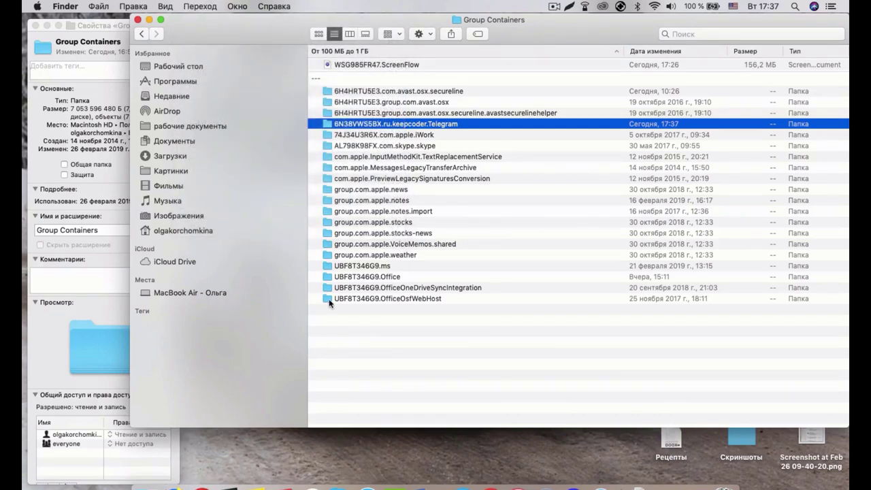